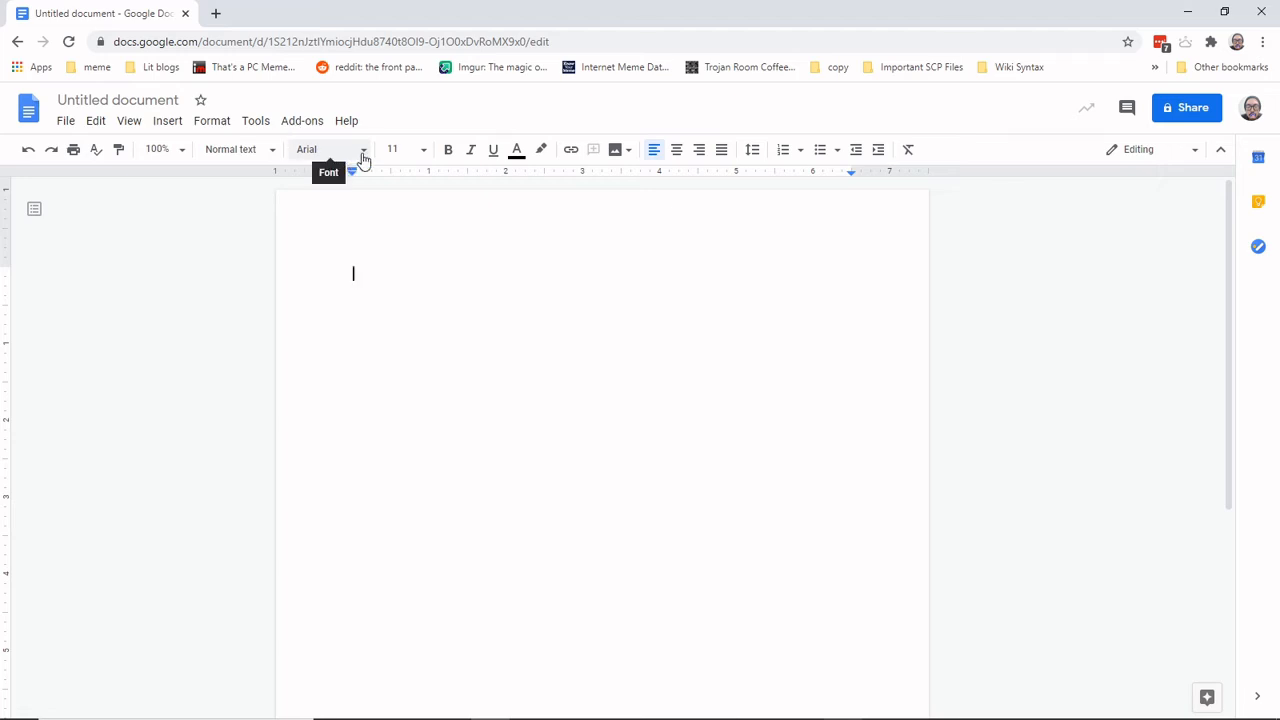
# Step: Set the font size to 12 and the line spacing to double for the blank document
pyautogui.click(363, 155)
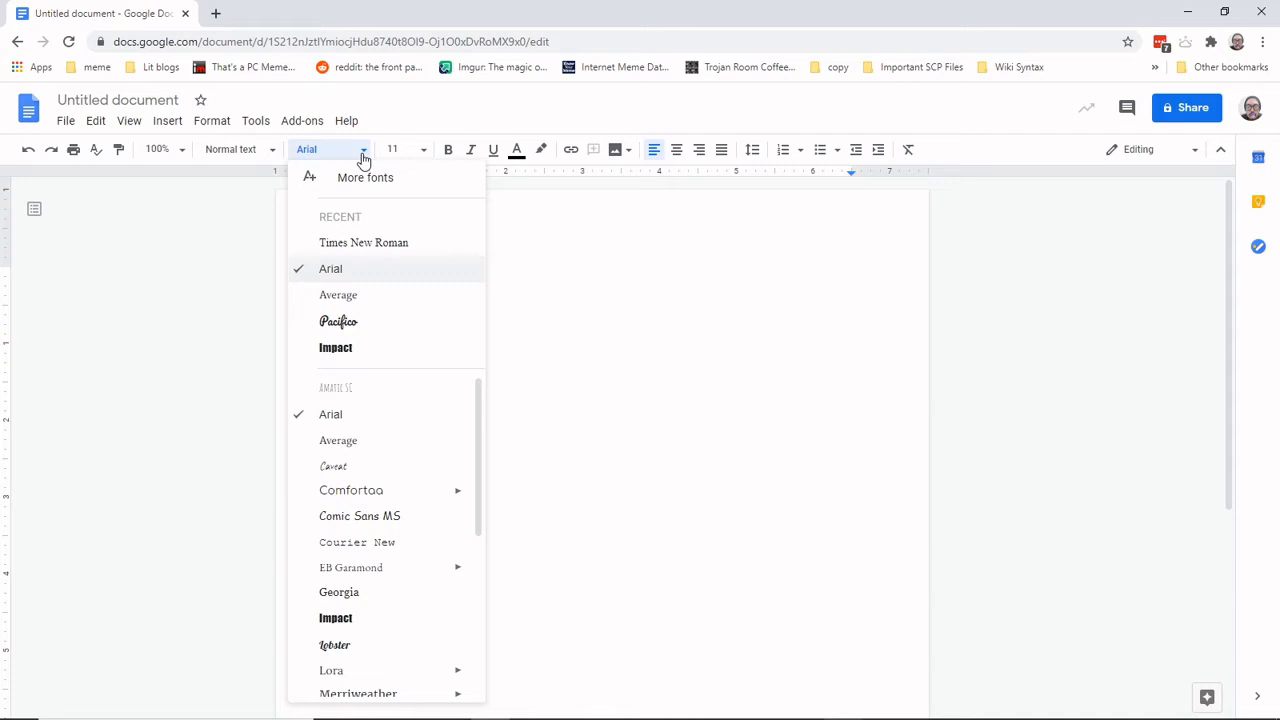
pyautogui.click(363, 158)
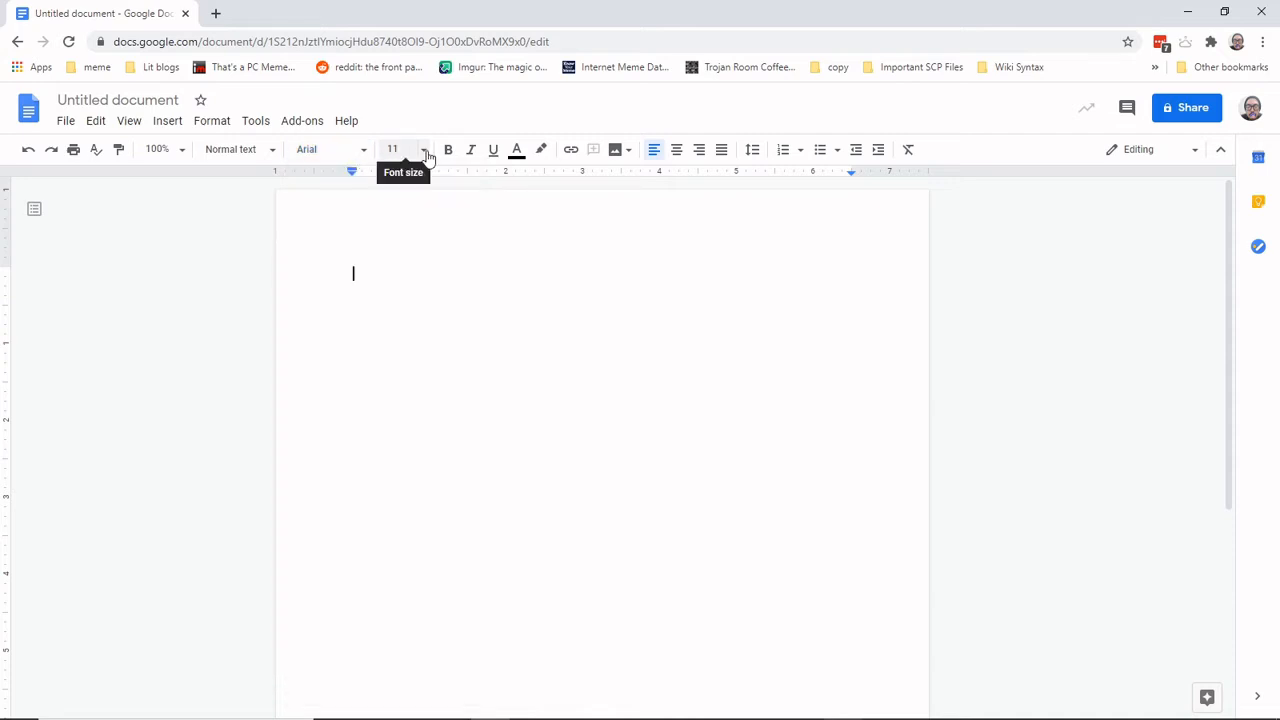
pyautogui.click(425, 153)
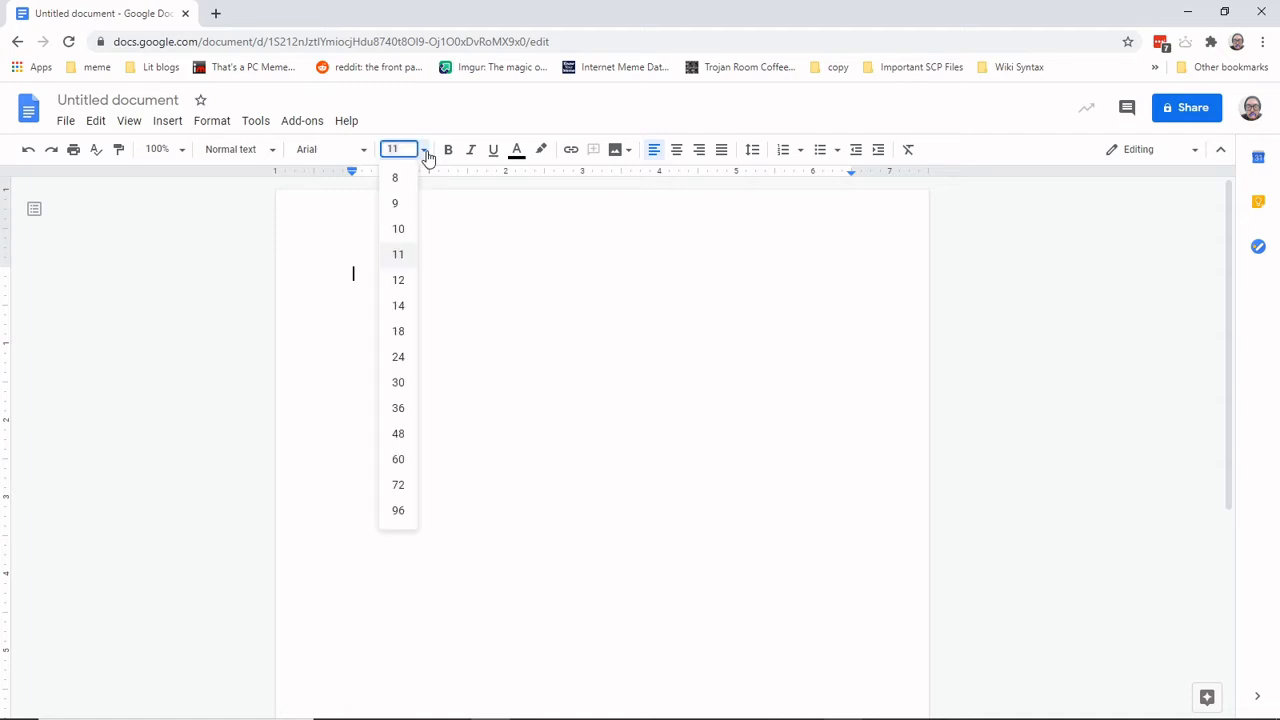
pyautogui.click(398, 281)
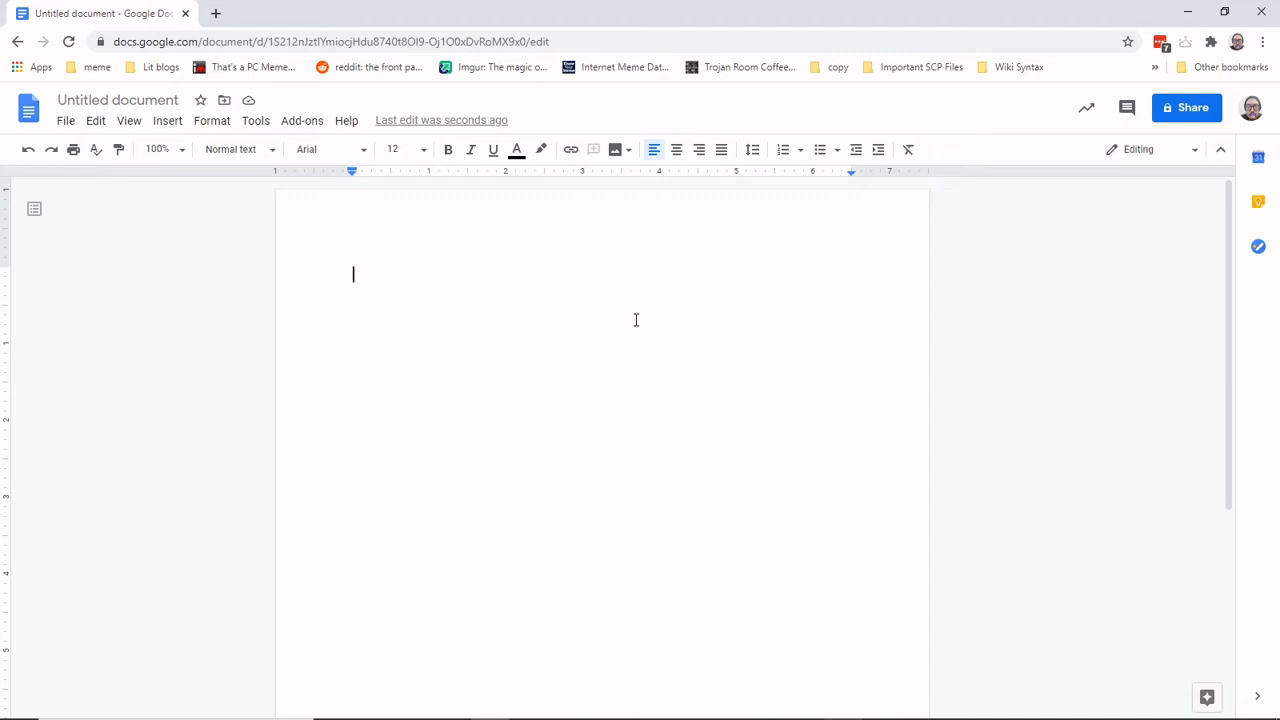
pyautogui.click(754, 159)
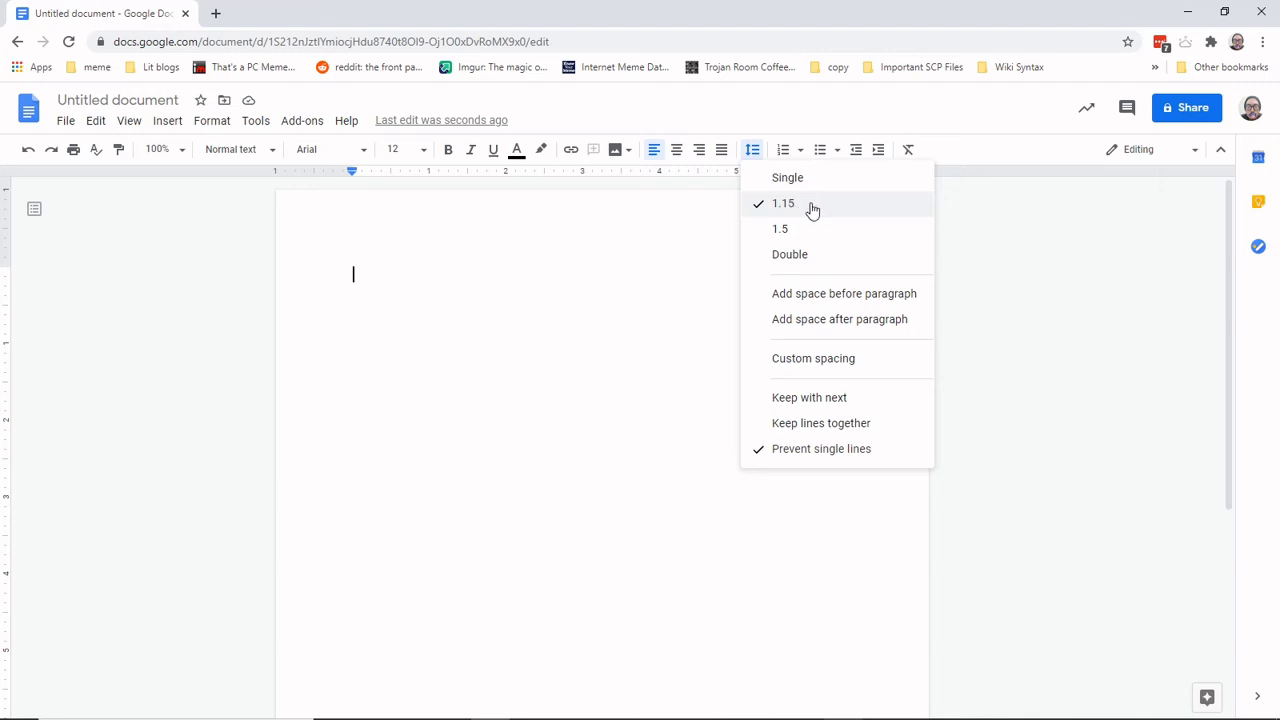
pyautogui.click(837, 257)
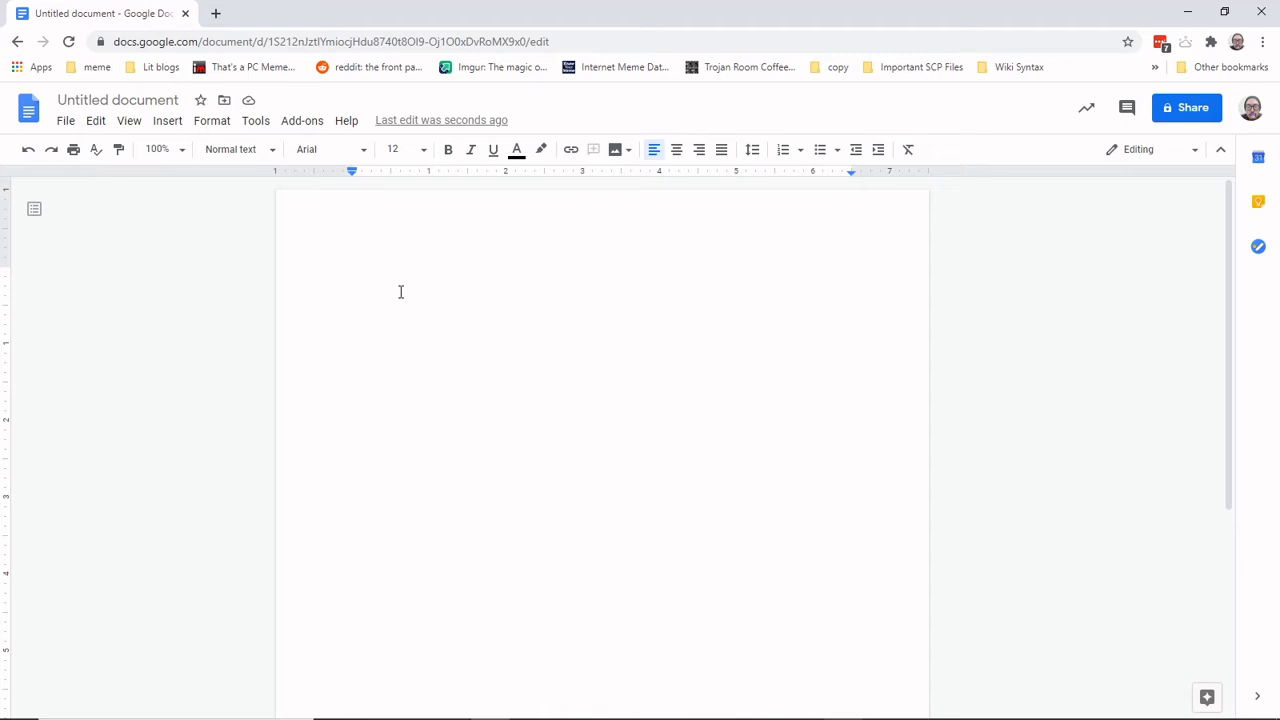
# Step: Enter a four-line heading in the document body: "Student Name", "ENGL 1301", the instructor's surname and "30 Aug. 2020"
pyautogui.doubleClick(370, 232)
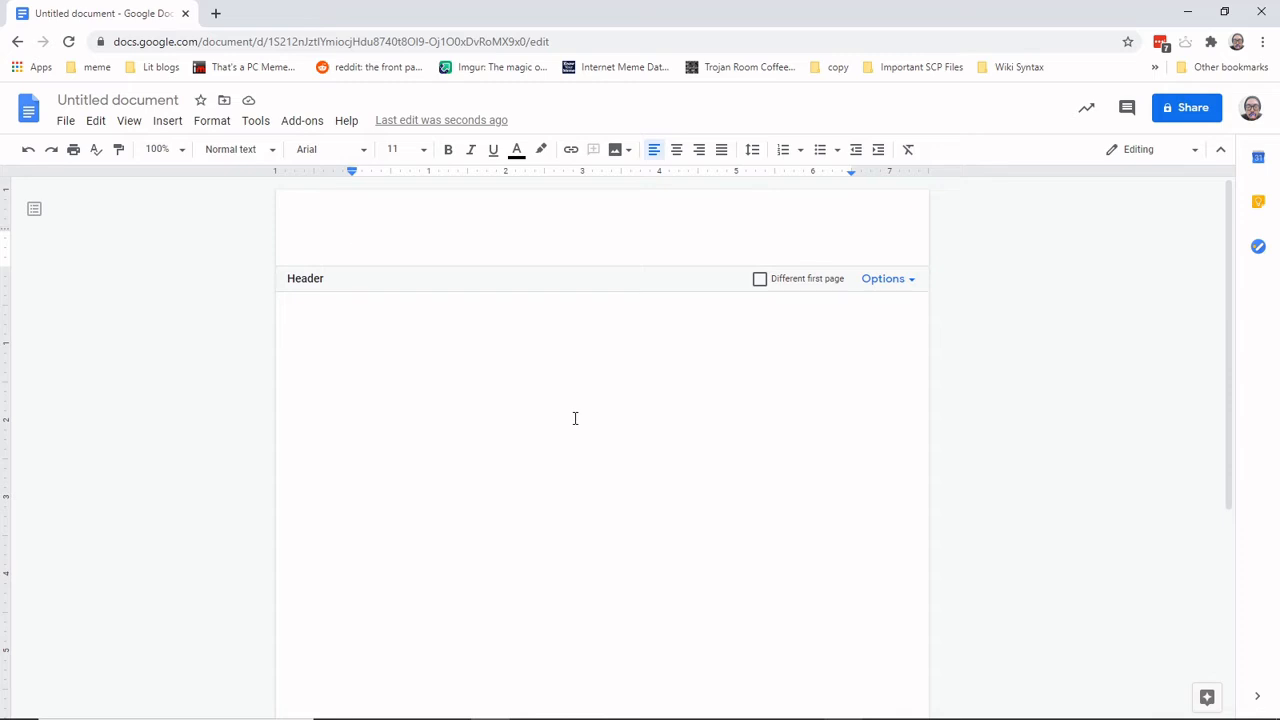
pyautogui.doubleClick(357, 352)
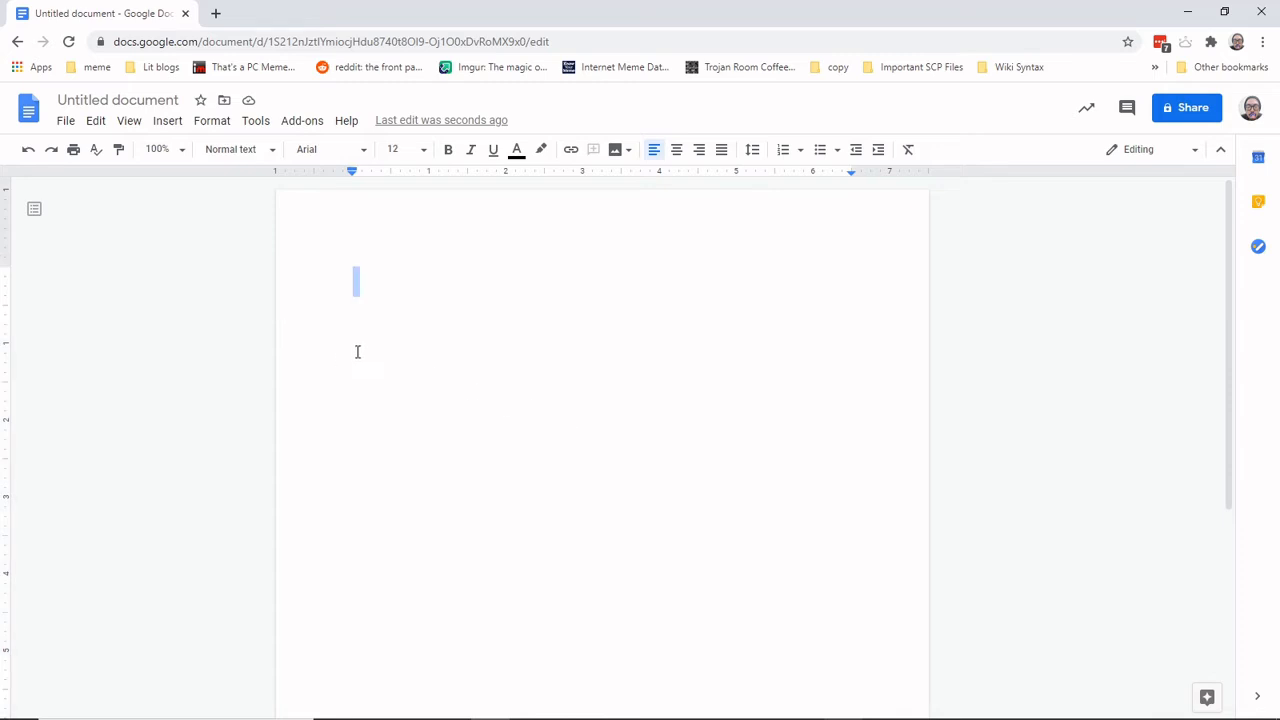
pyautogui.click(372, 308)
pyautogui.write('Student Name')
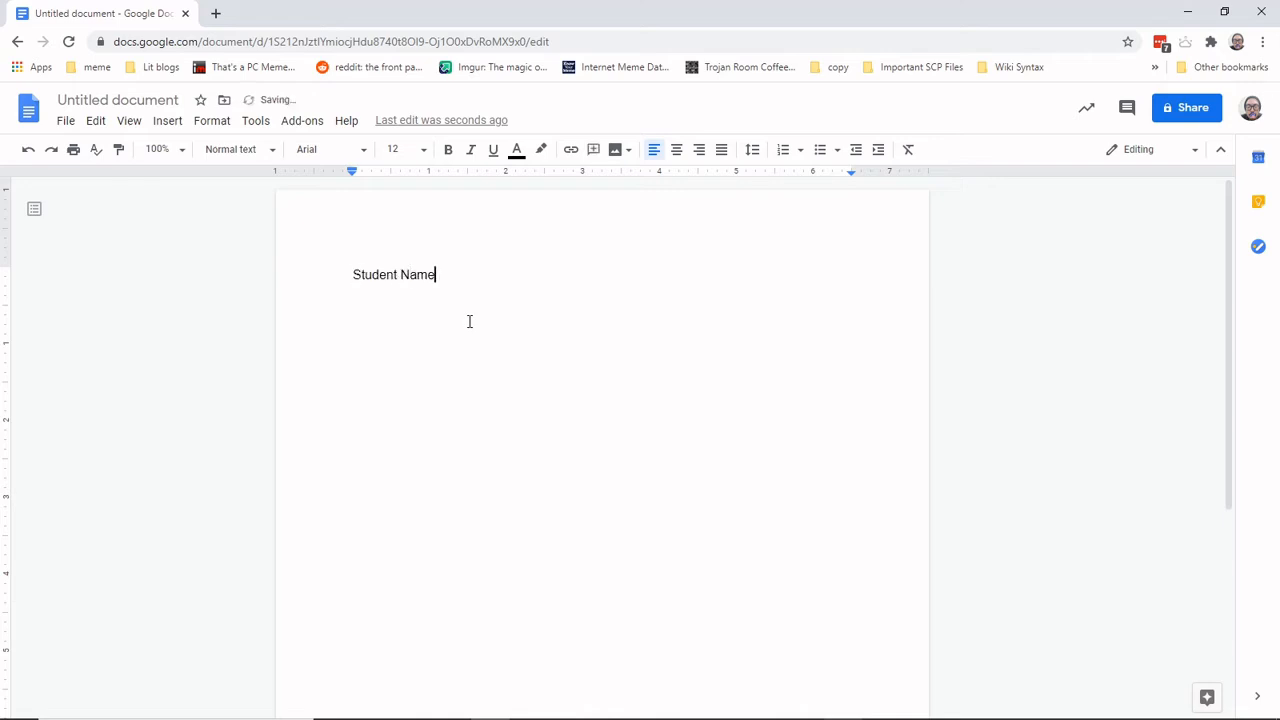
pyautogui.press('Return')
pyautogui.write('ENGL')
pyautogui.write('1301')
pyautogui.press('Return')
pyautogui.write('Morga')
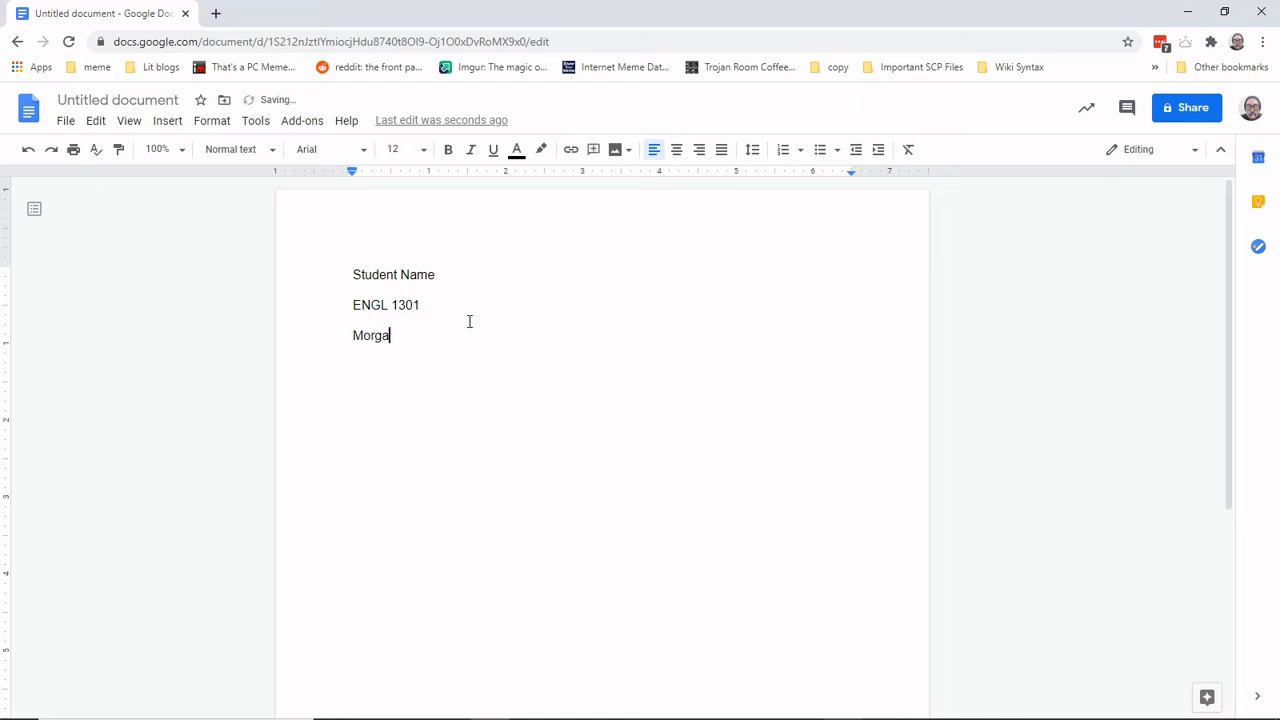
pyautogui.write('n')
pyautogui.press('Return')
pyautogui.write('30 Aug. 2020')
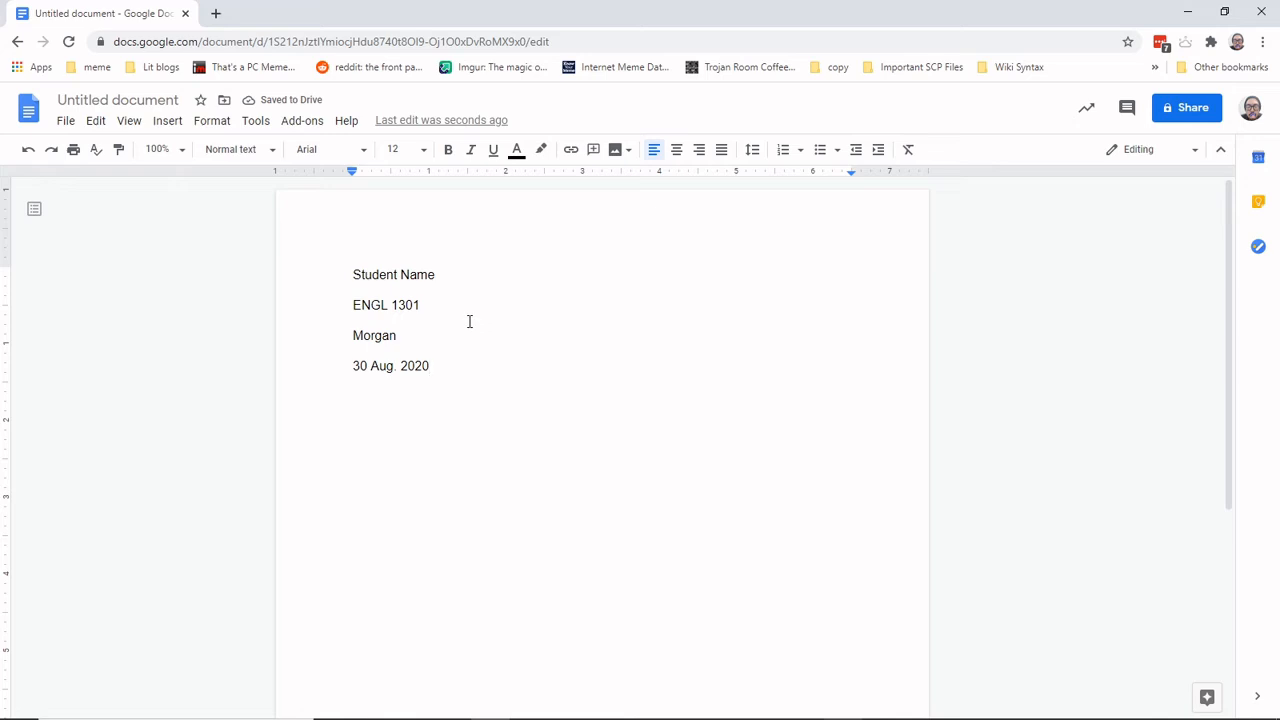
# Step: Add the line "Title" below the date and center it
pyautogui.press('Return')
pyautogui.write('Title')
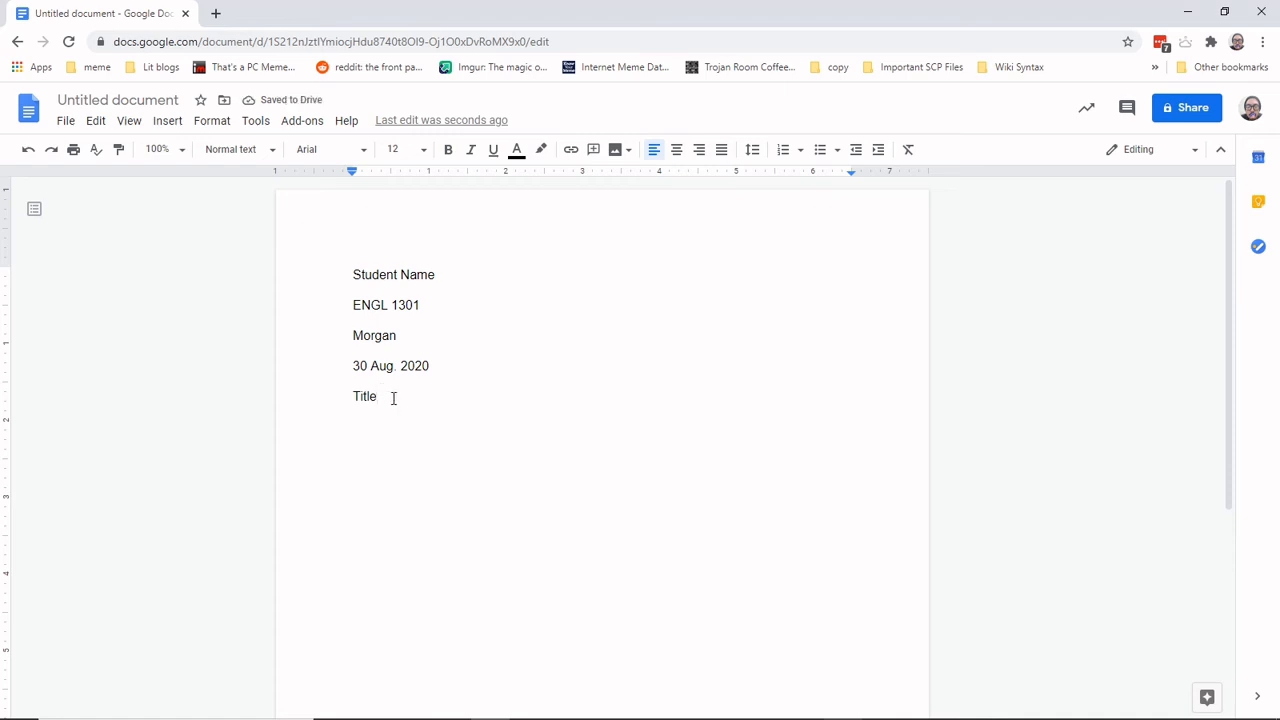
pyautogui.click(686, 157)
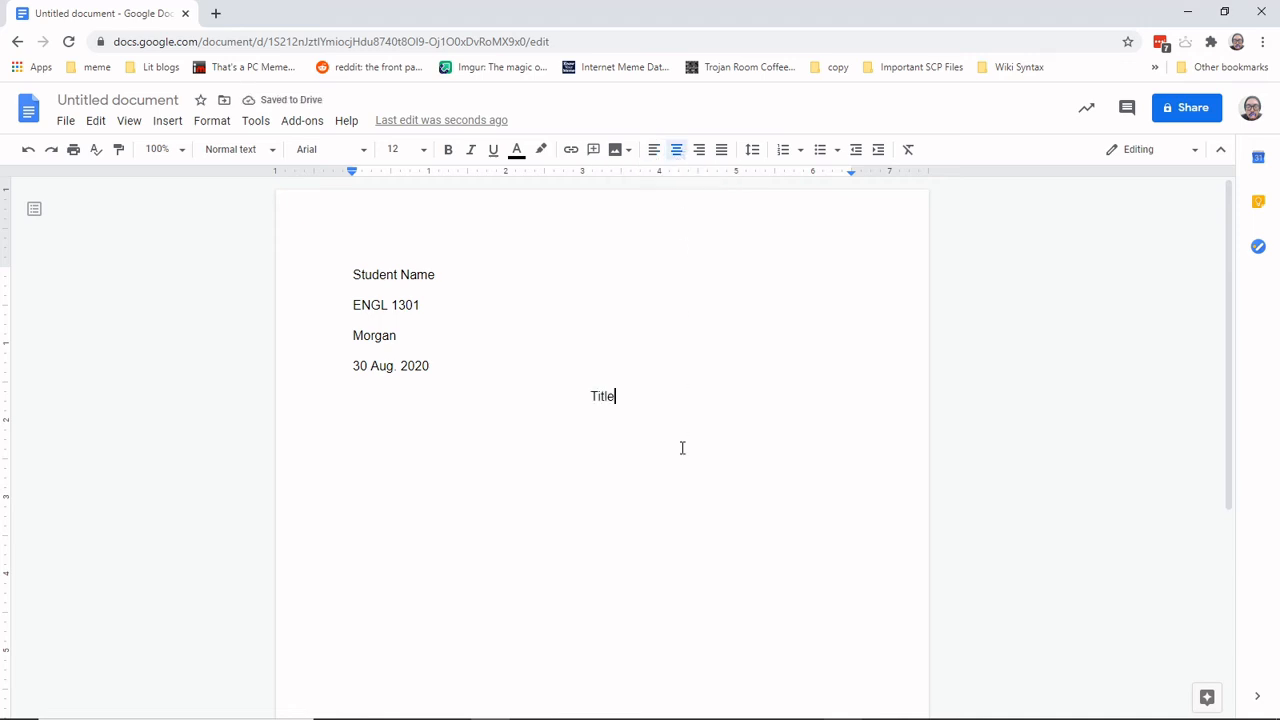
# Step: Add a left-aligned paragraph below the title with an indented first line reading "Now we can begin typing our text."
pyautogui.press('Return')
pyautogui.click(654, 150)
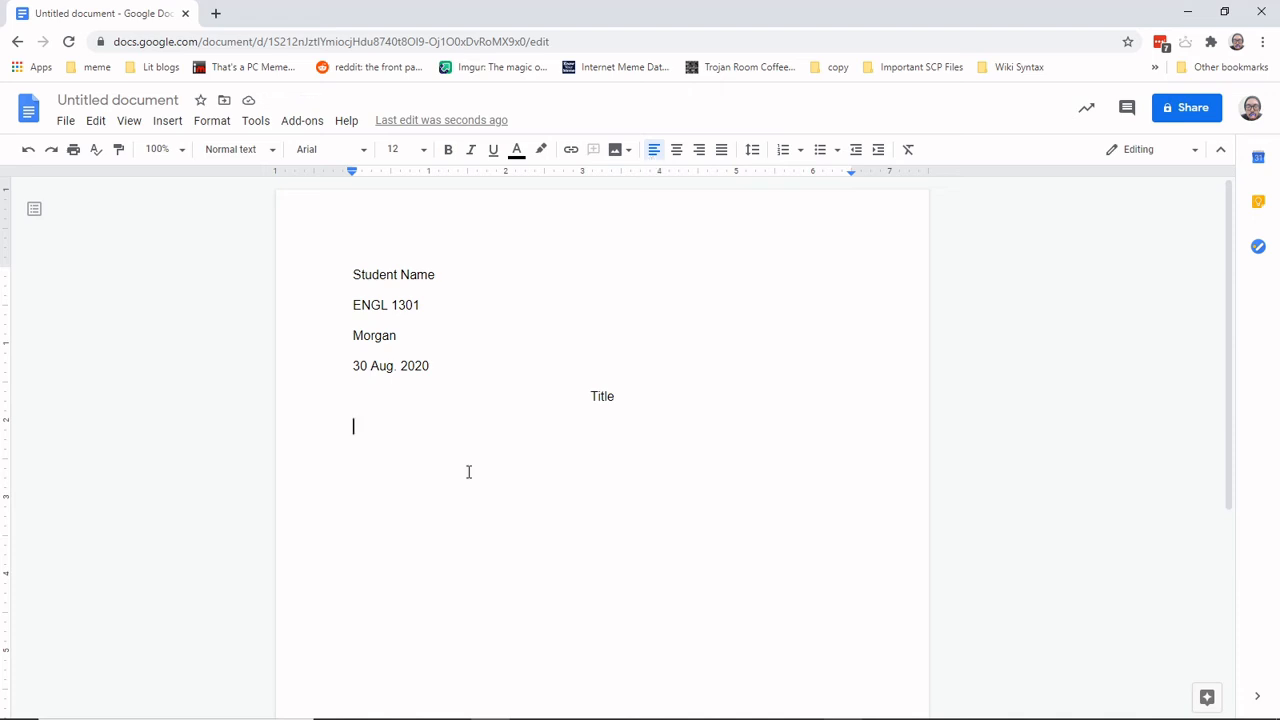
pyautogui.press('Tab')
pyautogui.write('Now we ca')
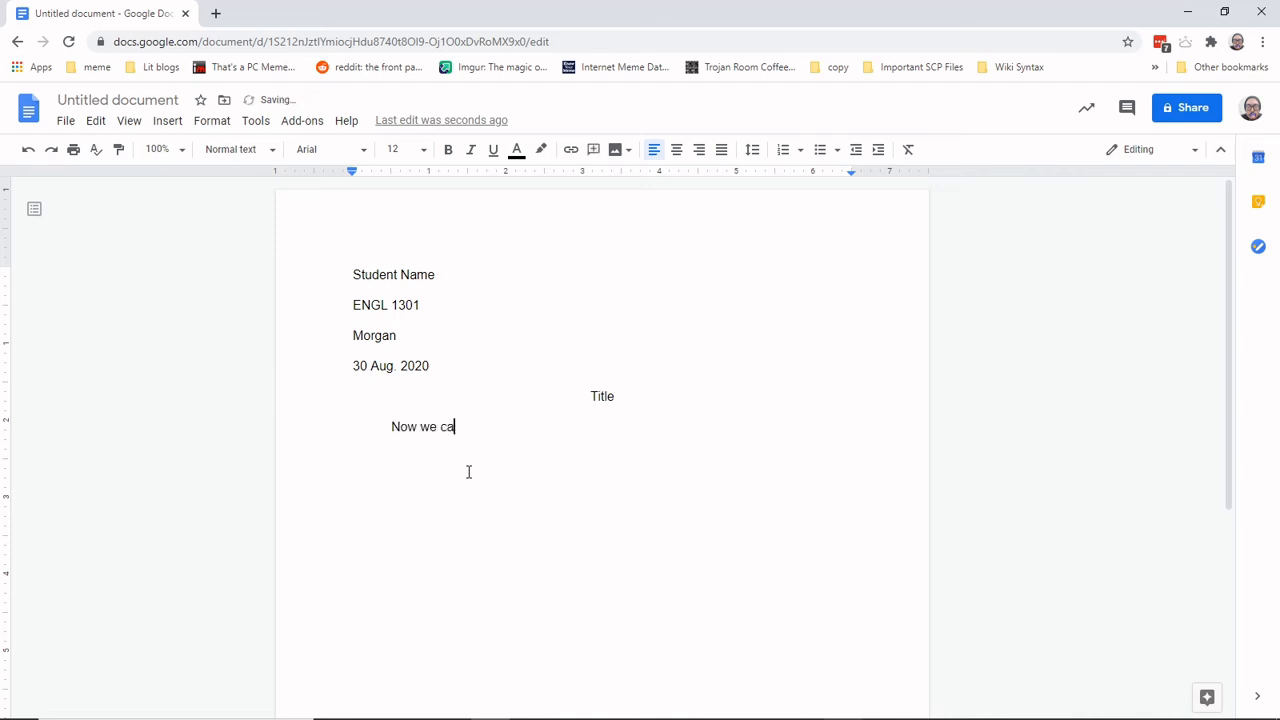
pyautogui.write('n begin typing our text.')
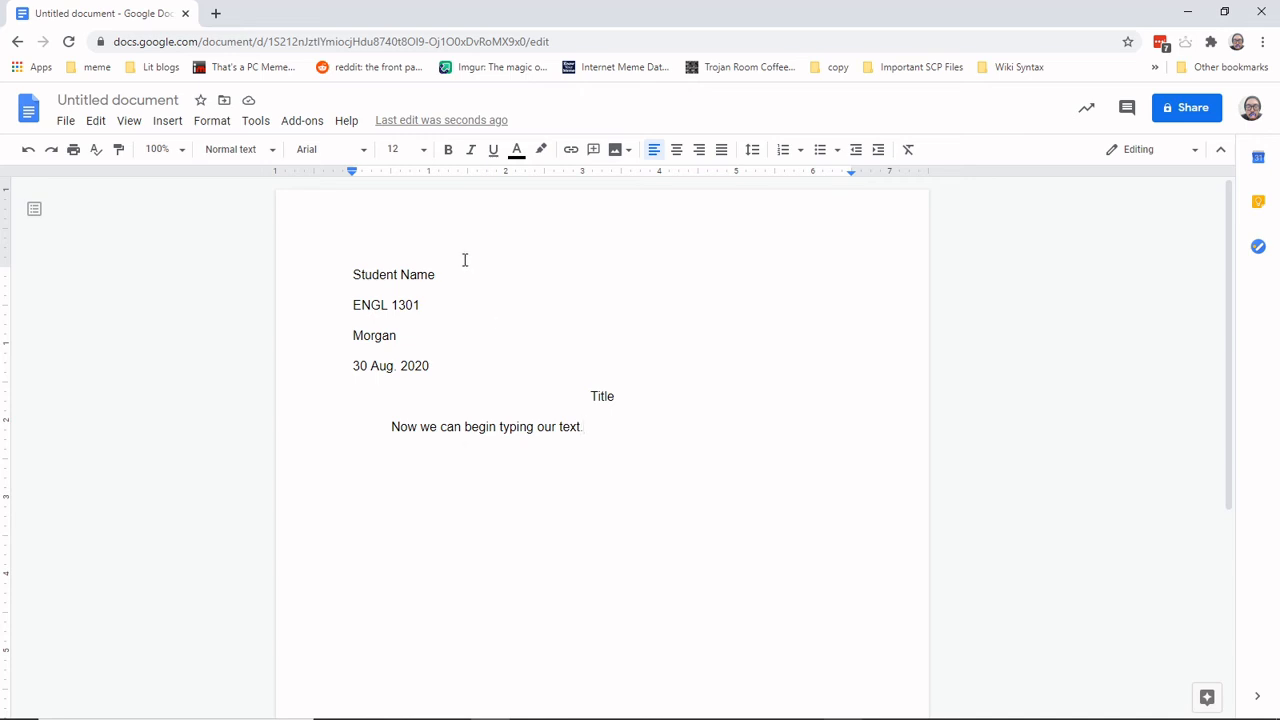
# Step: Insert page numbers in the header, starting at 1 and shown on the first page
pyautogui.doubleClick(387, 247)
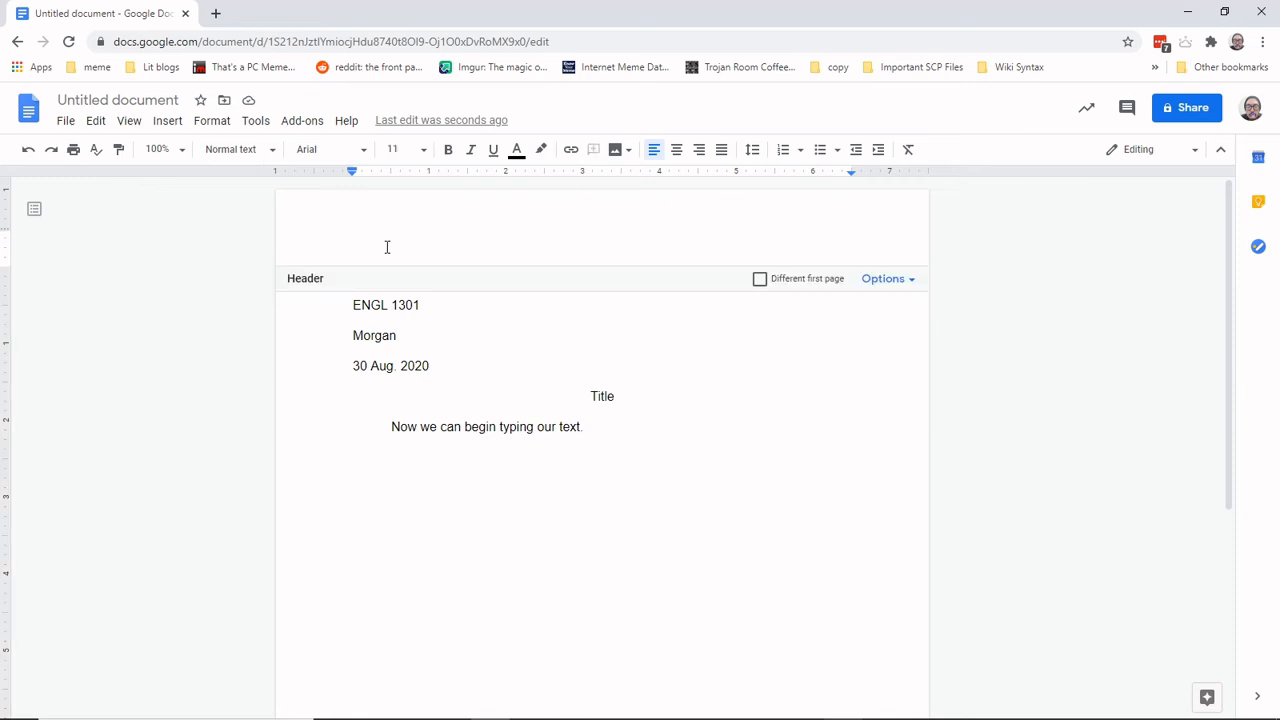
pyautogui.click(885, 290)
pyautogui.click(885, 293)
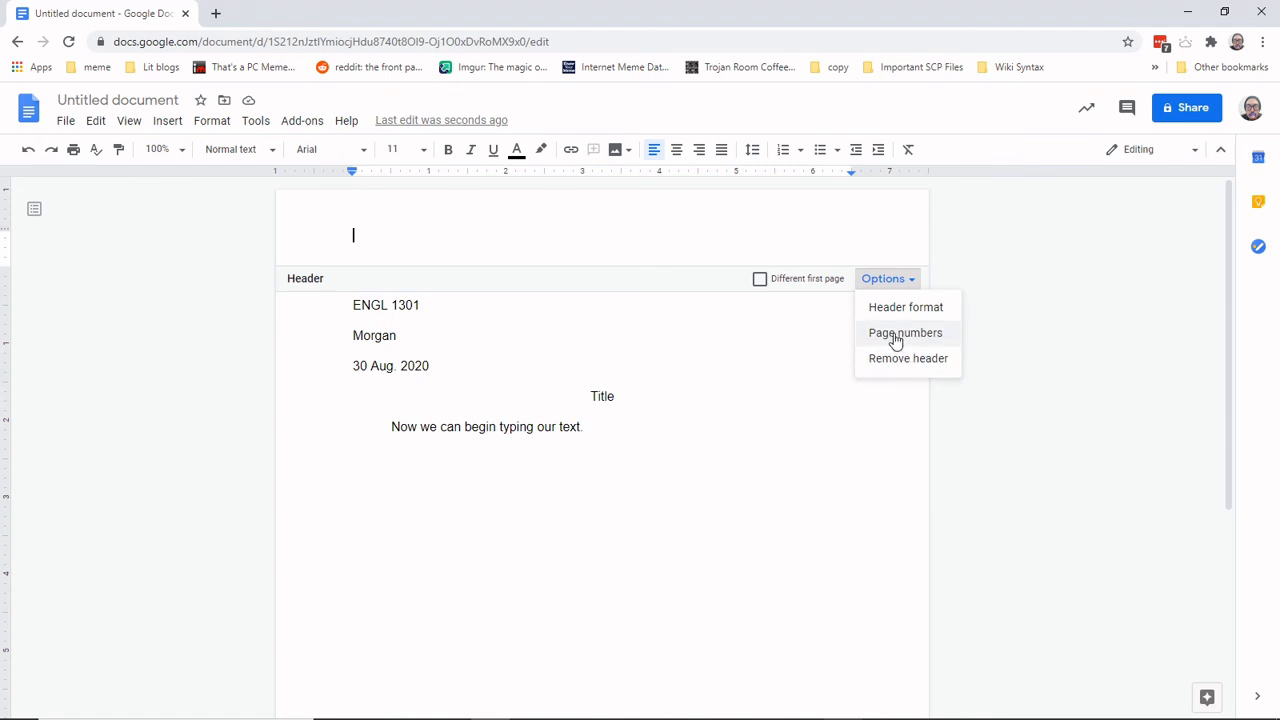
pyautogui.click(896, 338)
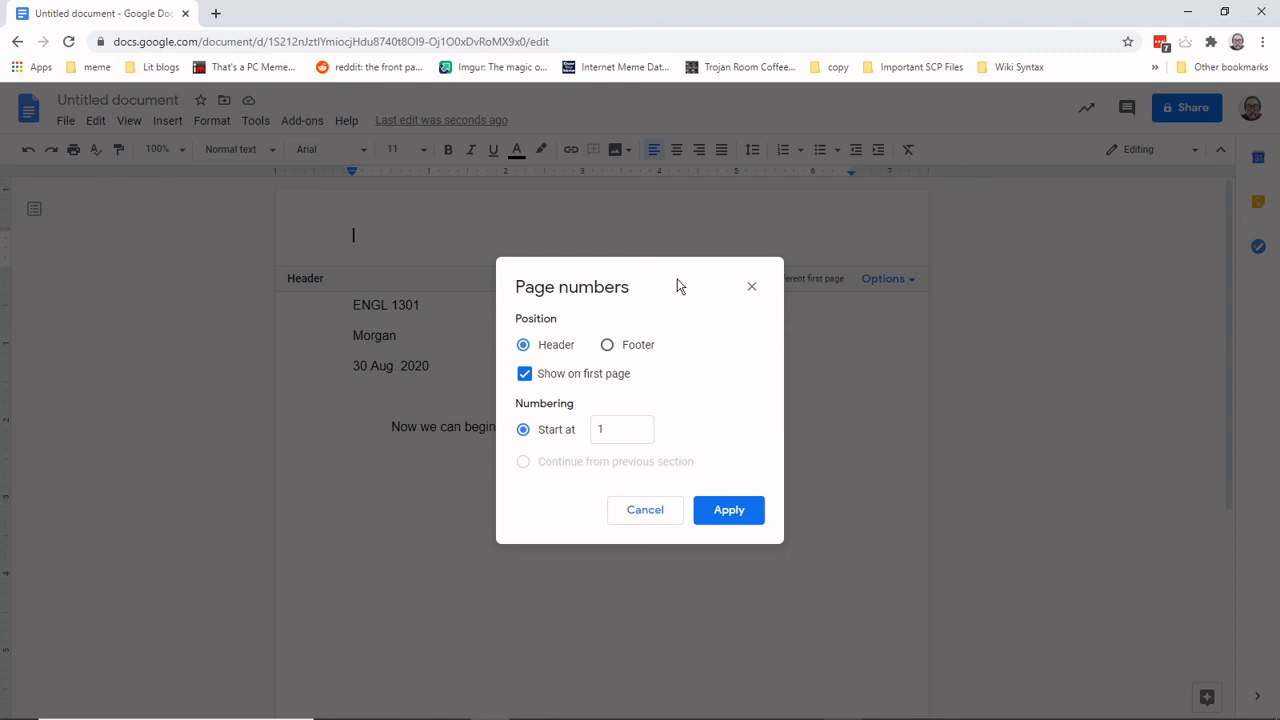
pyautogui.click(746, 521)
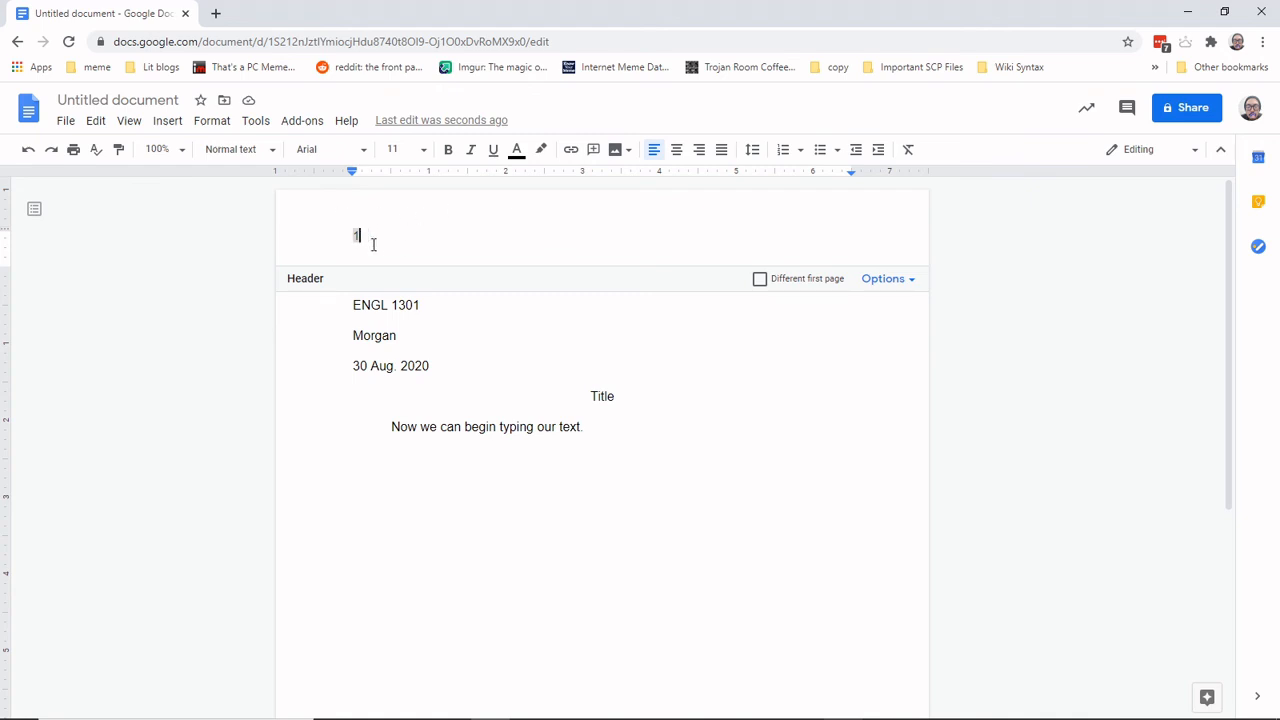
# Step: Right-align the header's page number, add the surname in front of it, and return to the document body
pyautogui.click(704, 157)
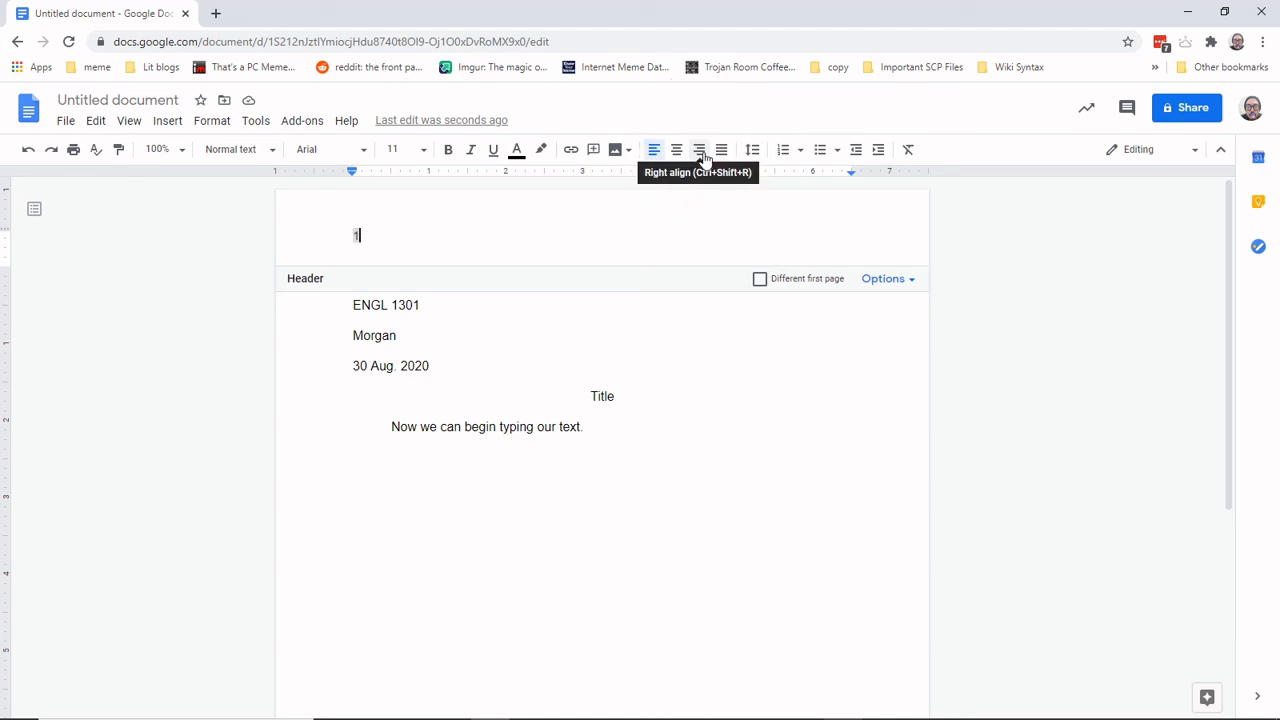
pyautogui.click(704, 157)
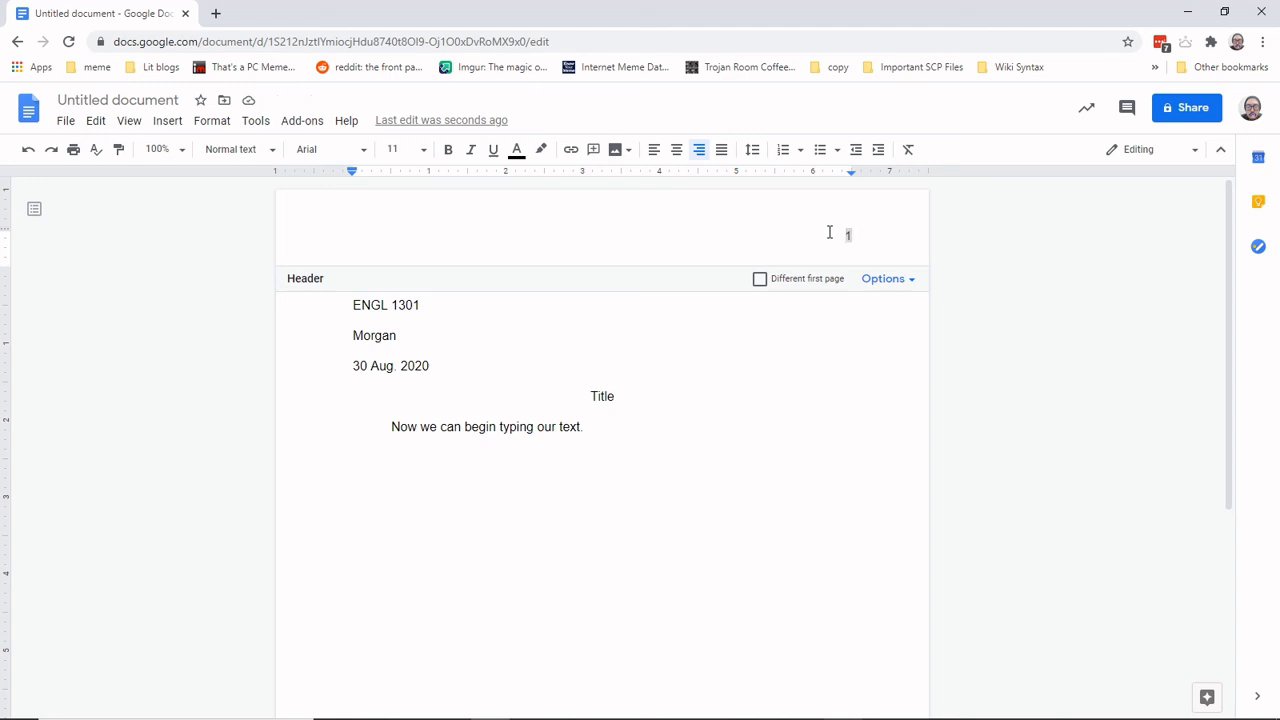
pyautogui.write('Morgan')
pyautogui.click(673, 479)
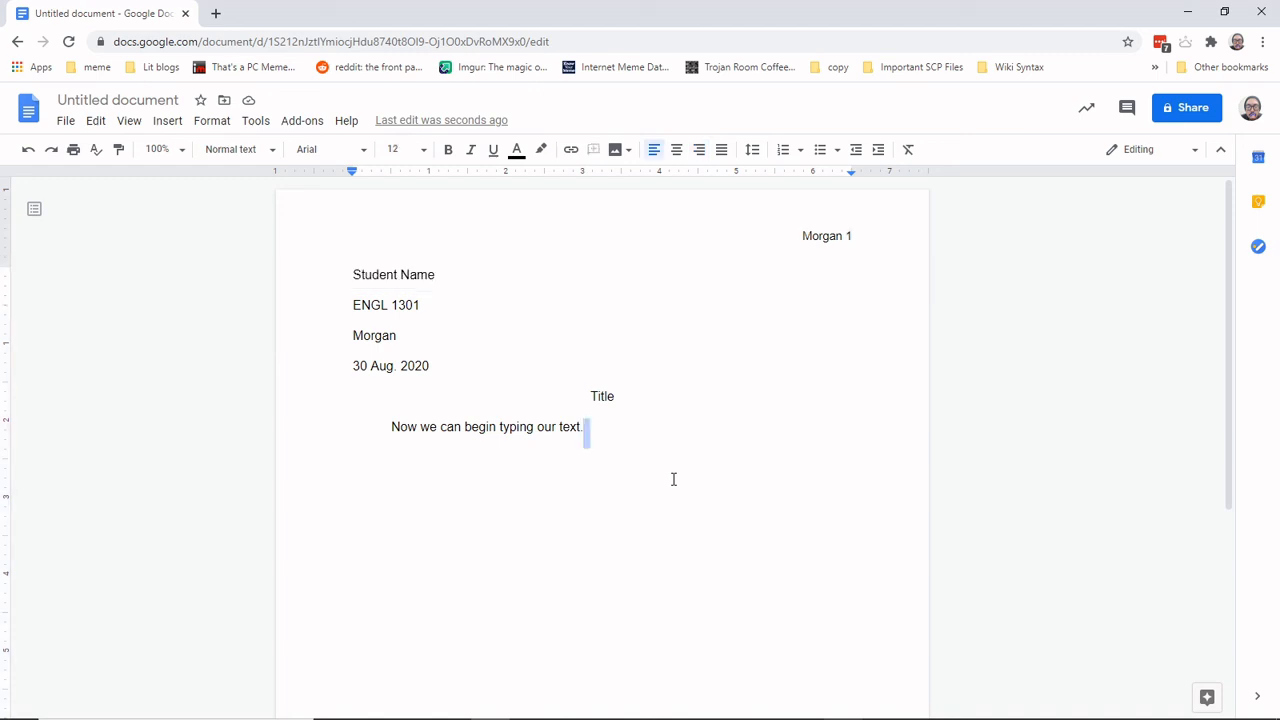